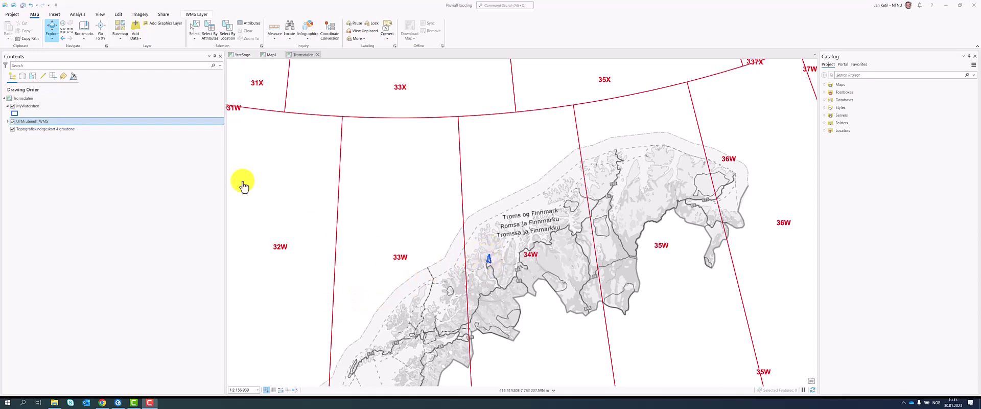
- Select the MyWatershed layer in the Contents pane of the Tromsdalen map
left_click(38, 112)
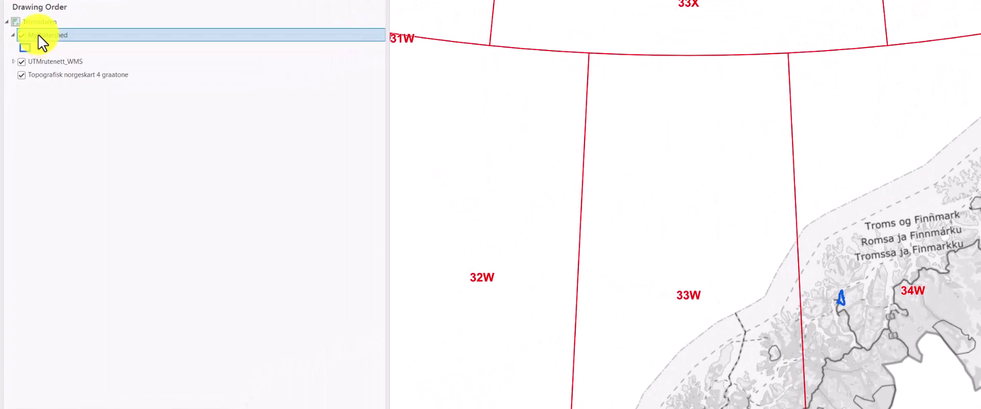
- Check MyWatershed's layer properties: spatial reference is ETRS 1989 UTM Zone 33N, WKID 25833
right_click(37, 35)
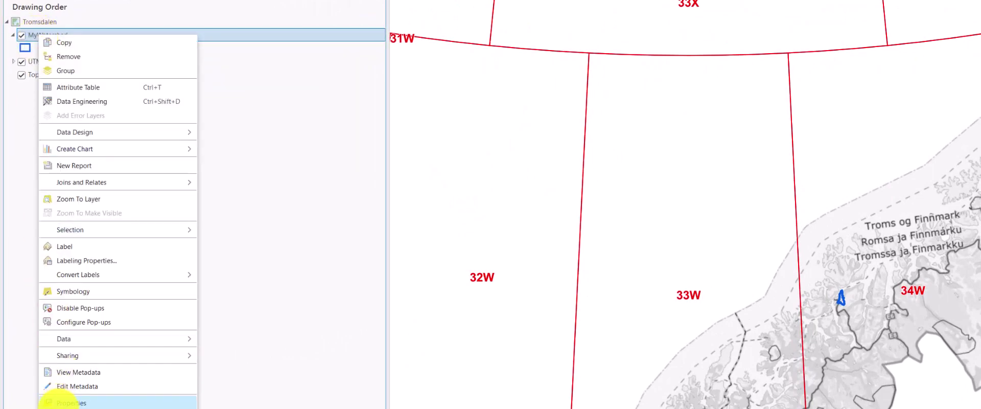
left_click(77, 402)
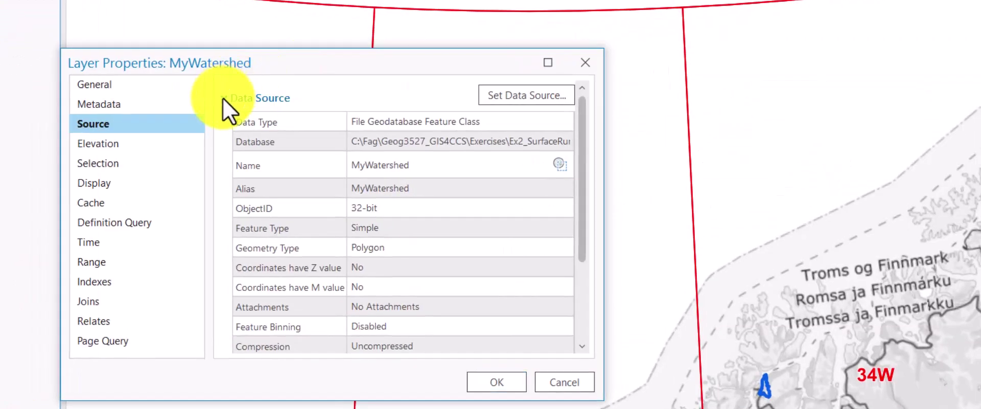
left_click(223, 99)
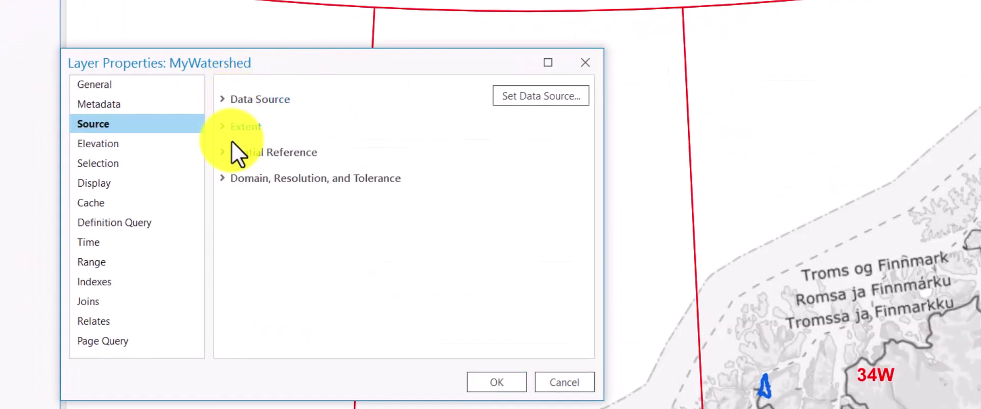
left_click(227, 154)
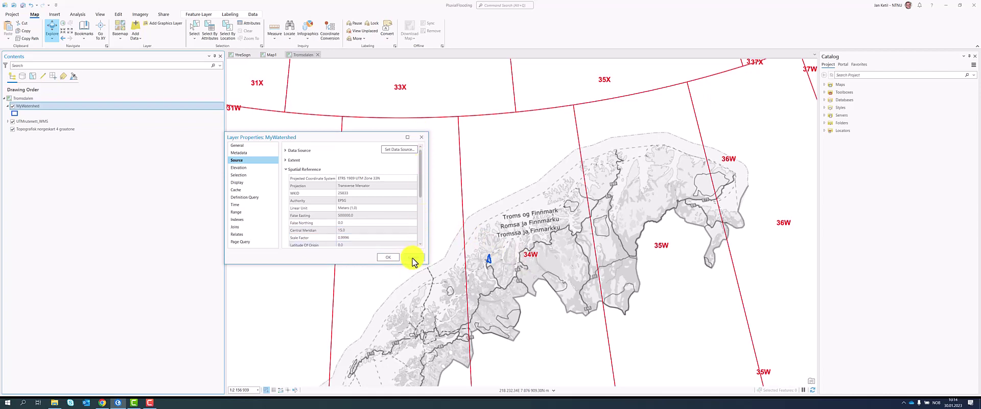
- Dismiss Layer Properties and locate Project under Data Management Tools > Projections and Transformations
left_click(409, 257)
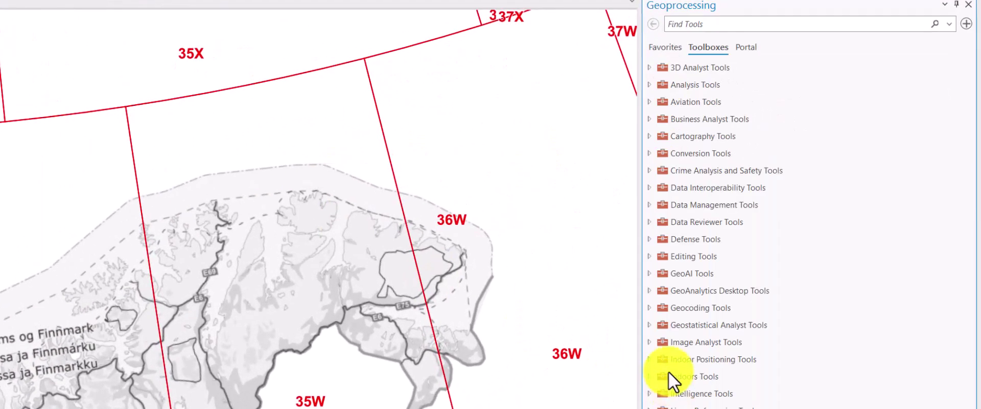
left_click(710, 359)
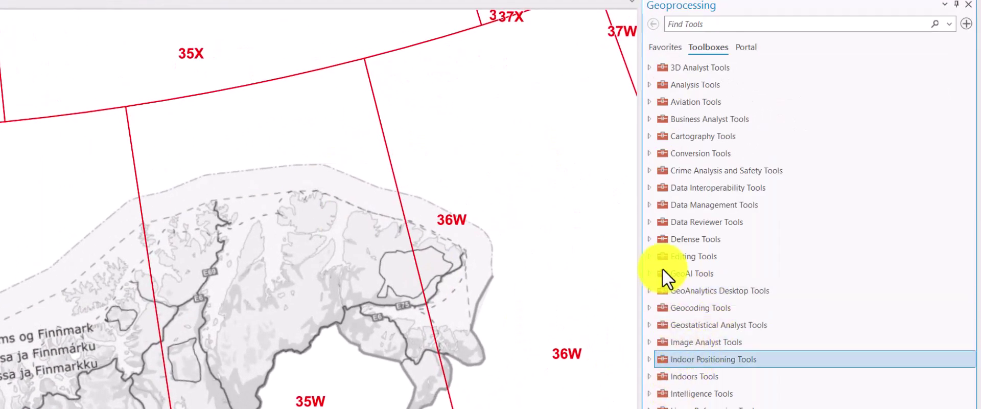
left_click(650, 205)
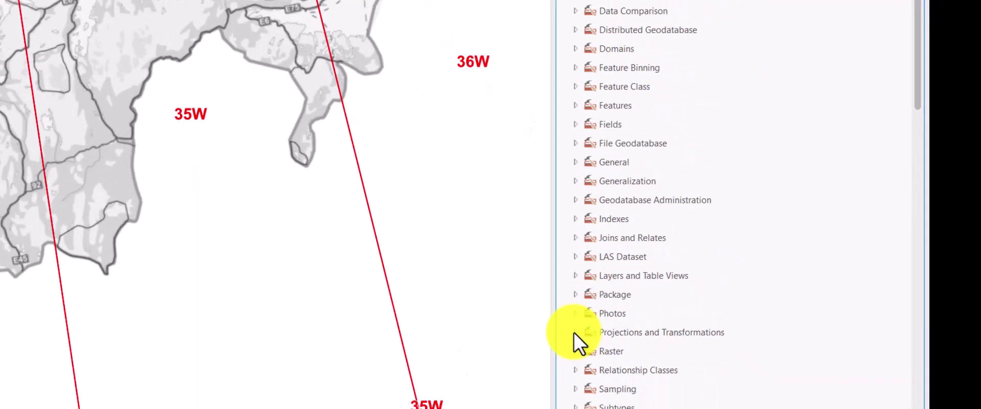
left_click(644, 374)
scroll(435, 240, "down", 3)
left_click(459, 263)
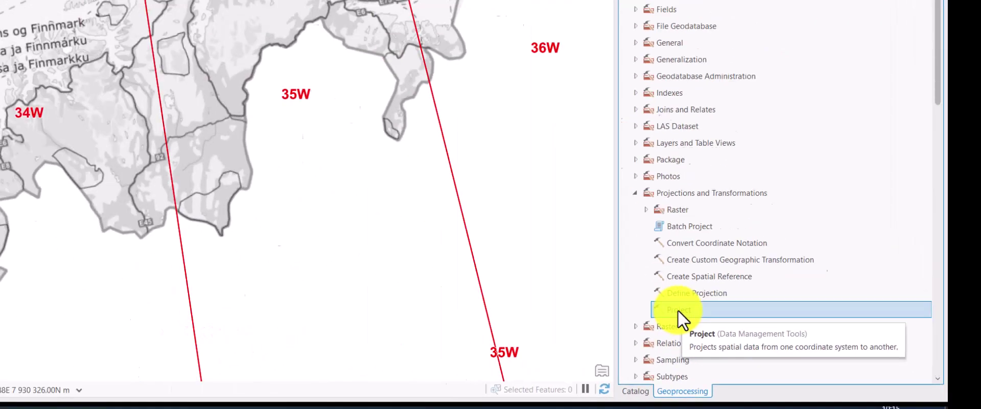
- Set the Project tool's input to MyWatershed and its output to MyWatershed_utm34
double_click(459, 261)
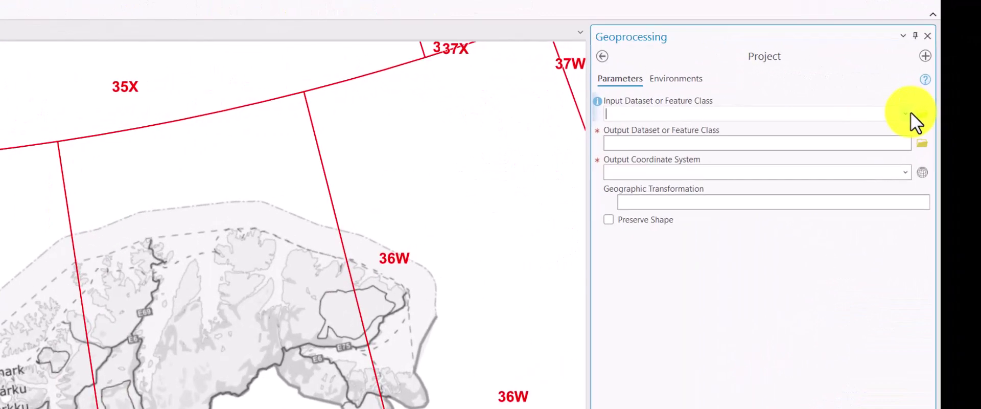
left_click(965, 92)
left_click(679, 130)
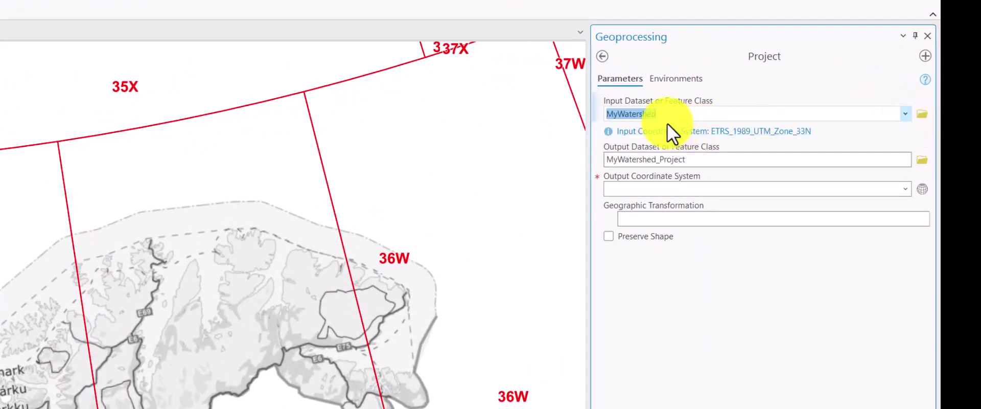
left_click(706, 159)
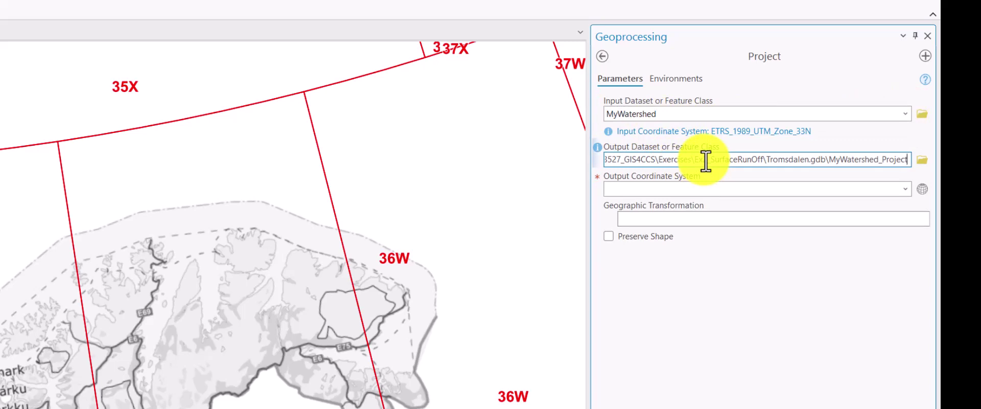
key("BackSpace")
key("BackSpace")
key("BackSpace")
key("BackSpace")
key("BackSpace")
key("BackSpace")
key("BackSpace")
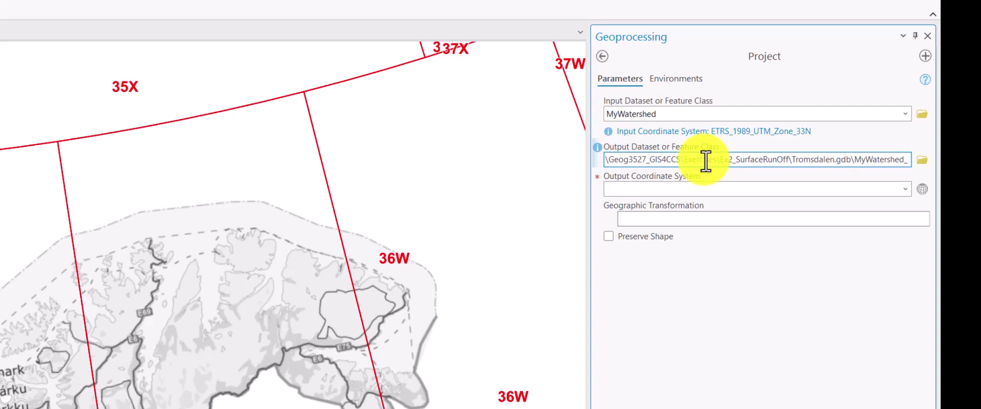
type("utm")
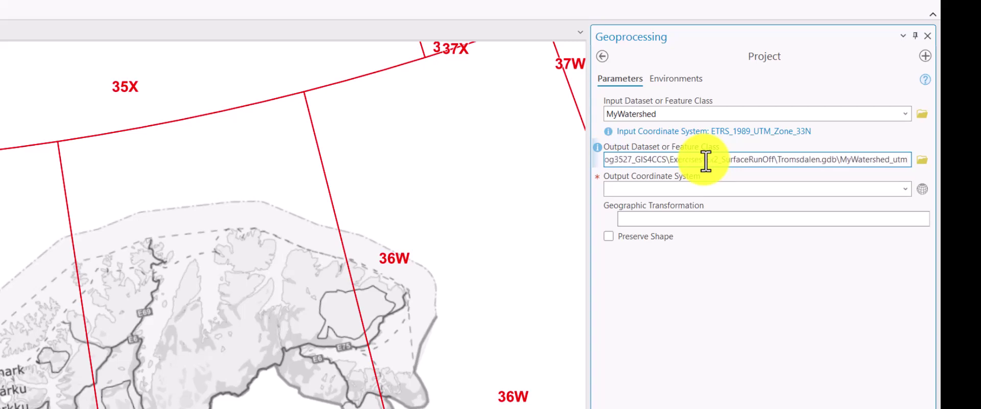
type("34")
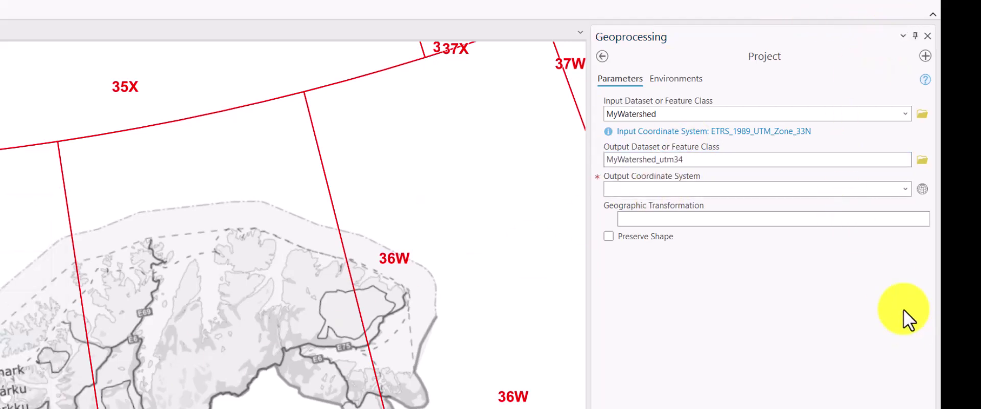
- Choose ETRS 1989 UTM Zone 34N from Projected > UTM > Europe as output coordinate system
left_click(923, 189)
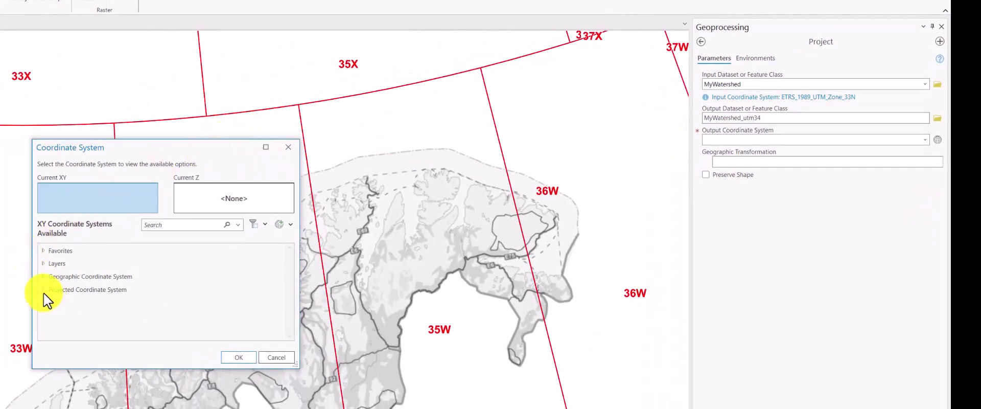
double_click(44, 289)
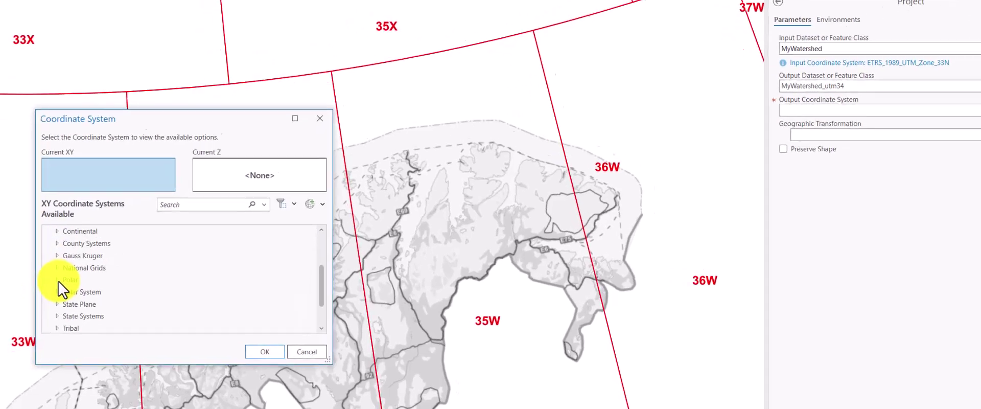
scroll(58, 281, "down", 1)
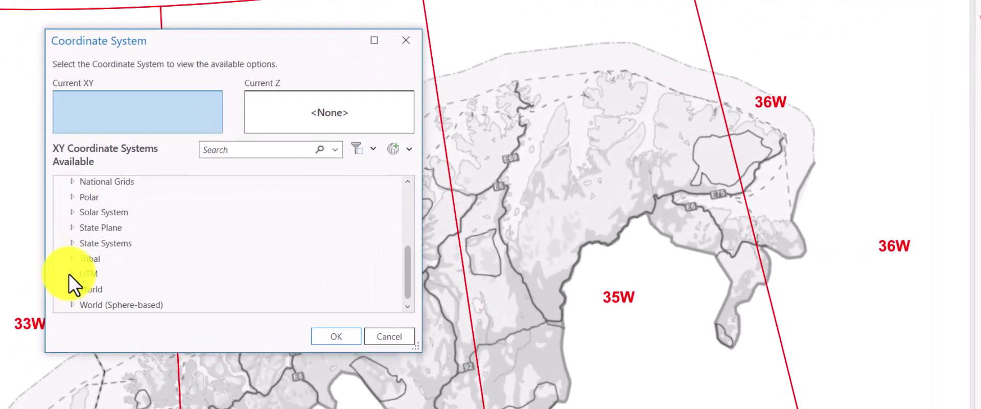
double_click(73, 274)
scroll(82, 225, "down", 1)
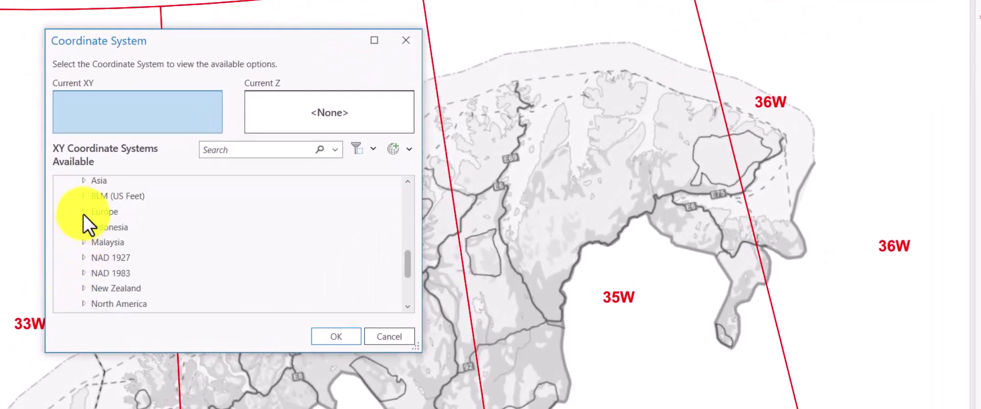
double_click(94, 216)
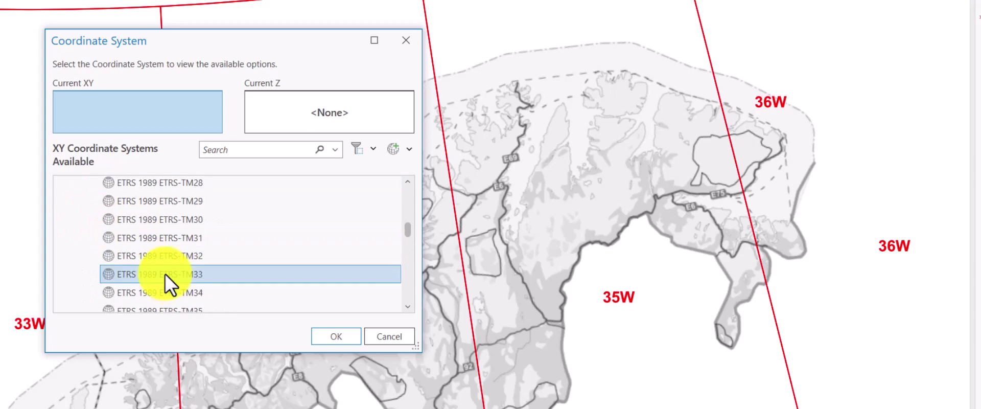
scroll(163, 271, "down", 3)
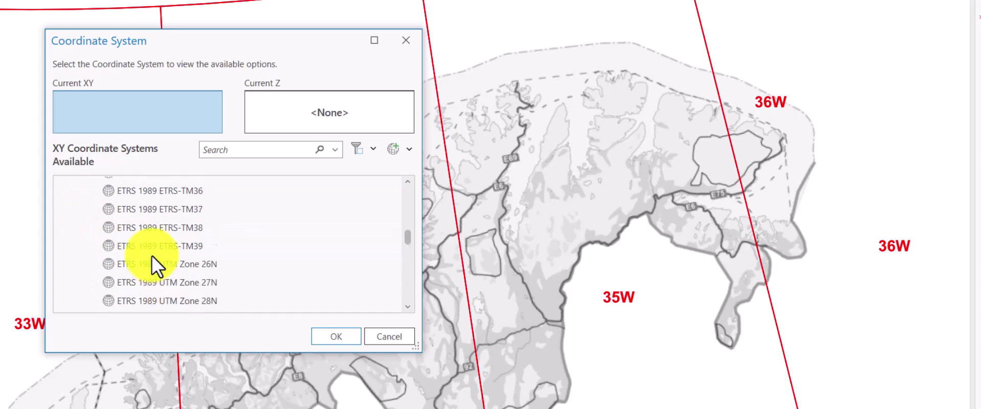
scroll(152, 256, "down", 4)
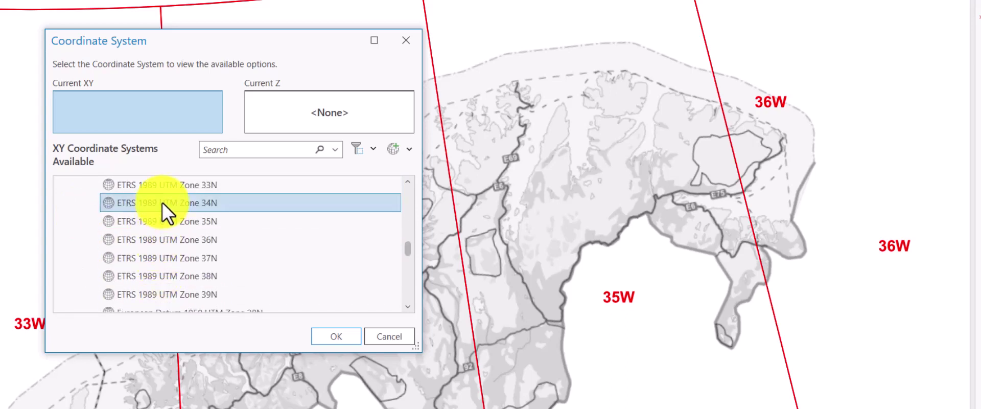
left_click(149, 205)
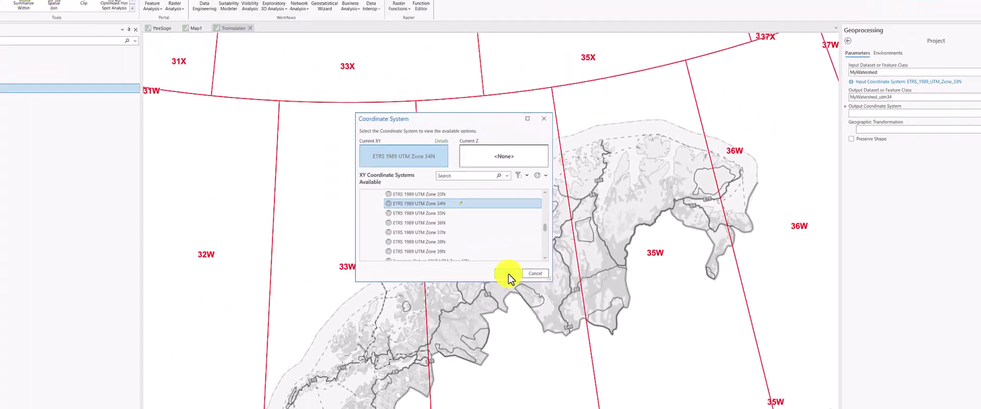
- Confirm UTM Zone 34N, run the projection to MyWatershed_utm34, and select the Tromsdalen map
left_click(336, 336)
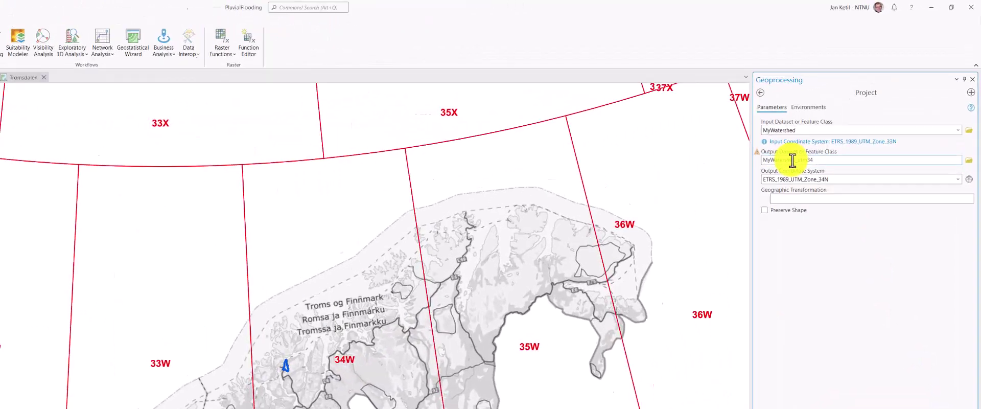
left_click(792, 160)
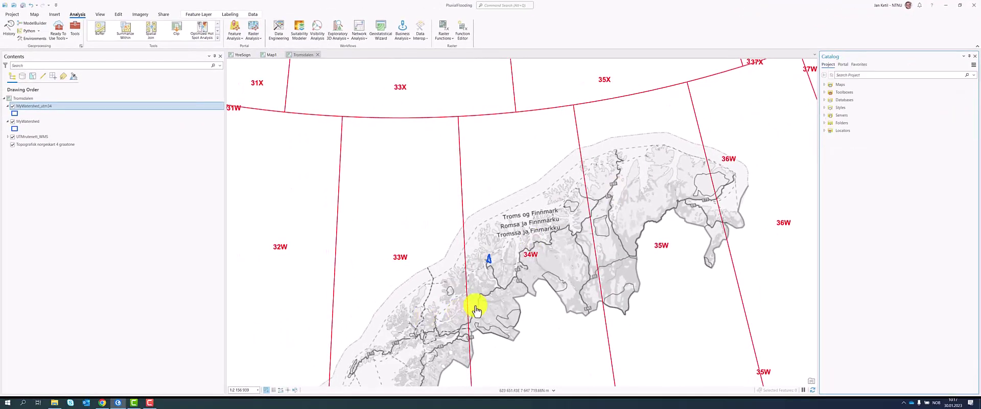
scroll(478, 259, "up", 3)
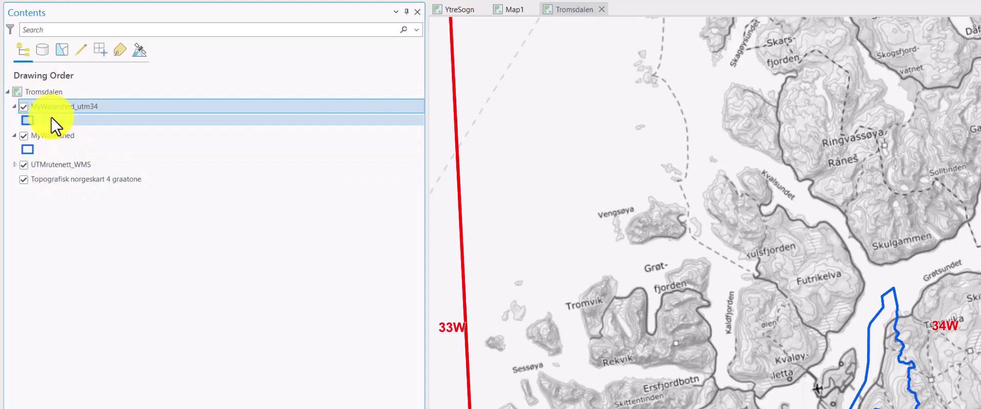
left_click(33, 90)
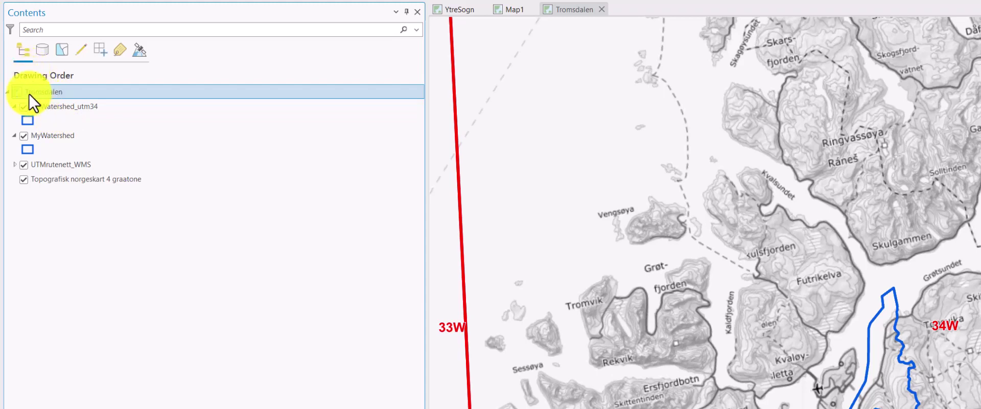
- Show the Tromsdalen map's Coordinate Systems properties (ETRS 1989 UTM Zone 33N) and move the dialog aside
right_click(35, 91)
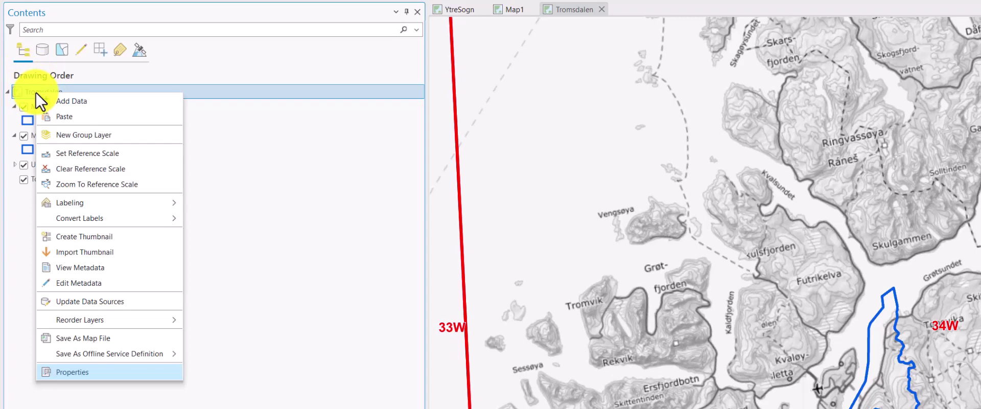
left_click(69, 374)
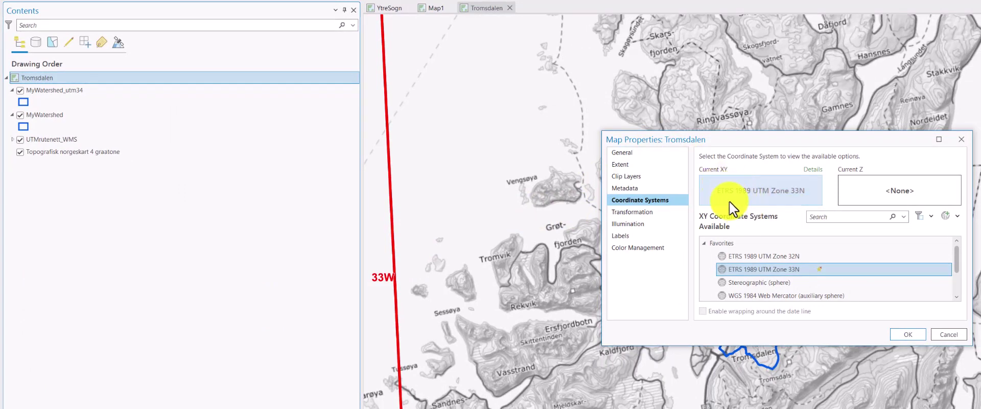
left_click(749, 191)
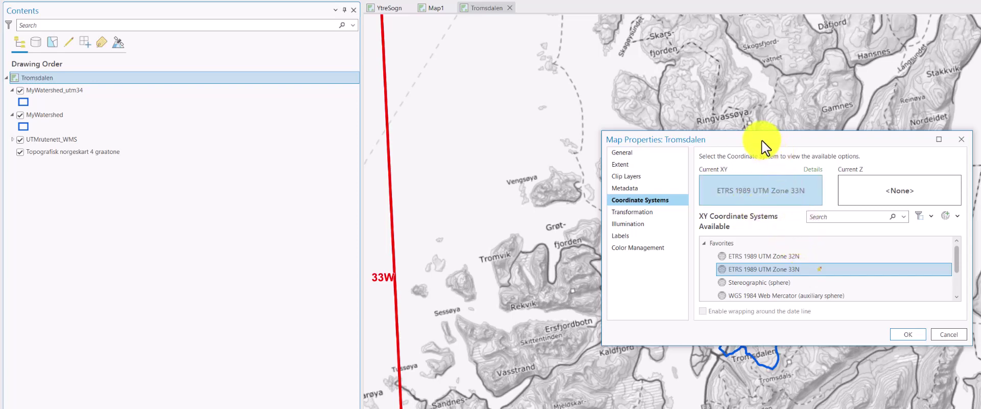
left_click_drag(762, 140, 436, 199)
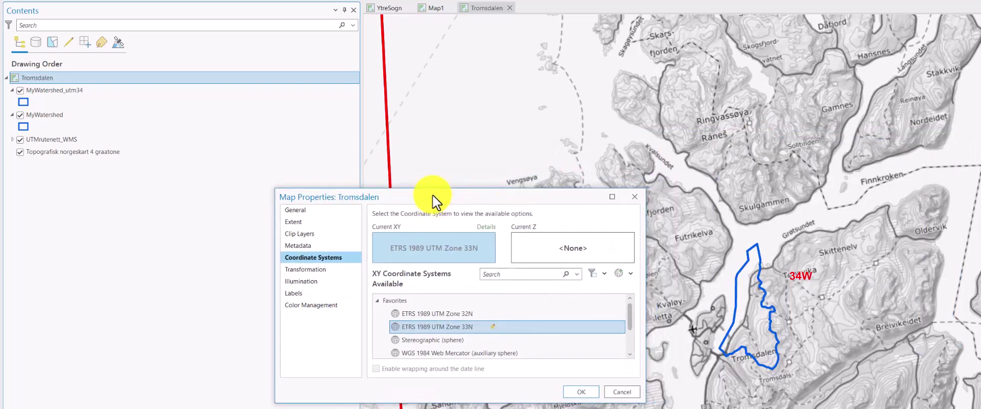